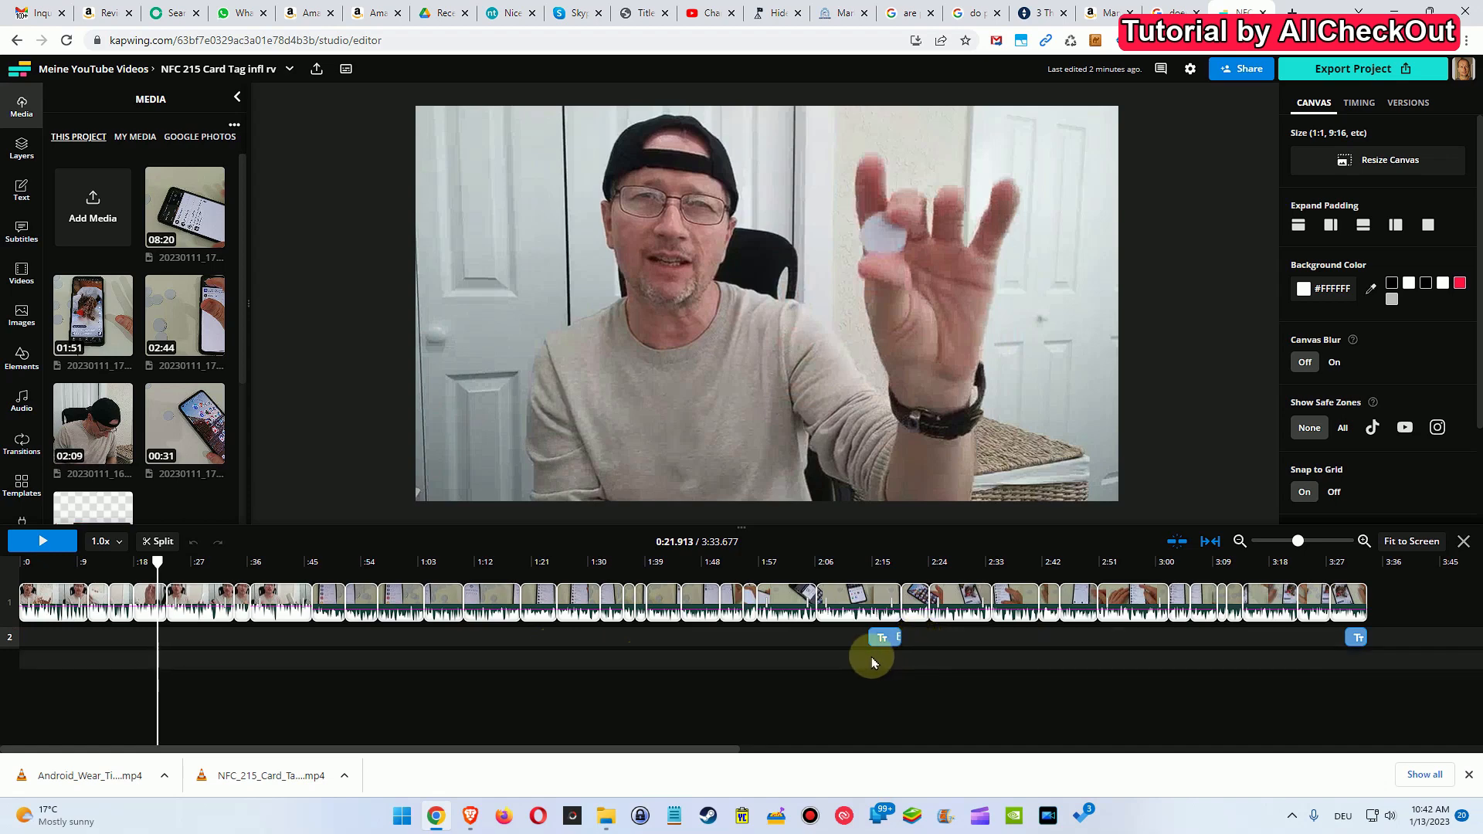
{"action": "left_click", "coordinate": [885, 641]}
{"action": "left_click_drag", "start_coordinate": [887, 647], "coordinate": [855, 699]}
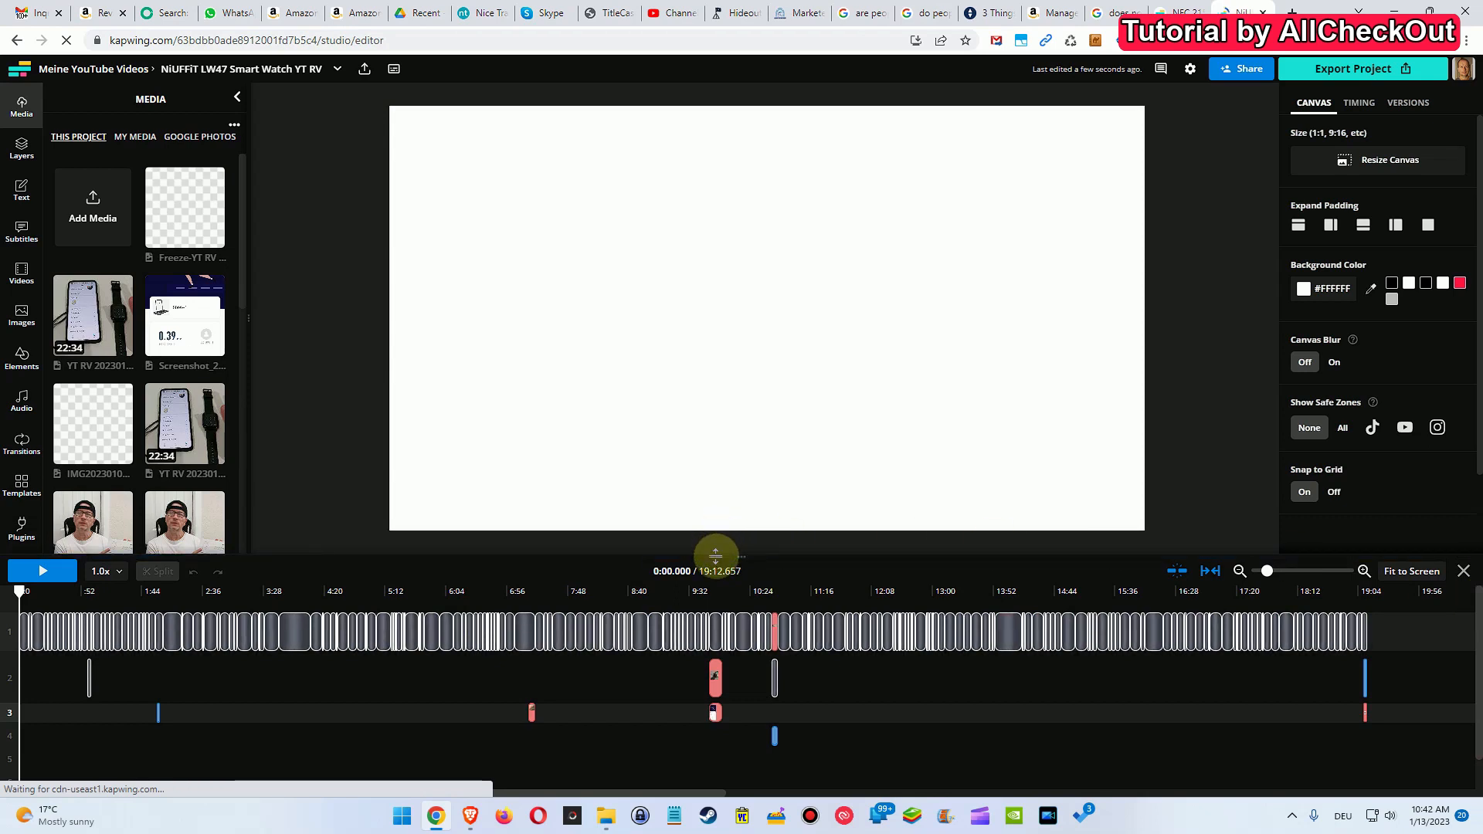
Inspect the smart watch project's timeline closely around 7:40, fit it back to the screen and close that project.
{"action": "left_click_drag", "start_coordinate": [715, 555], "coordinate": [718, 498]}
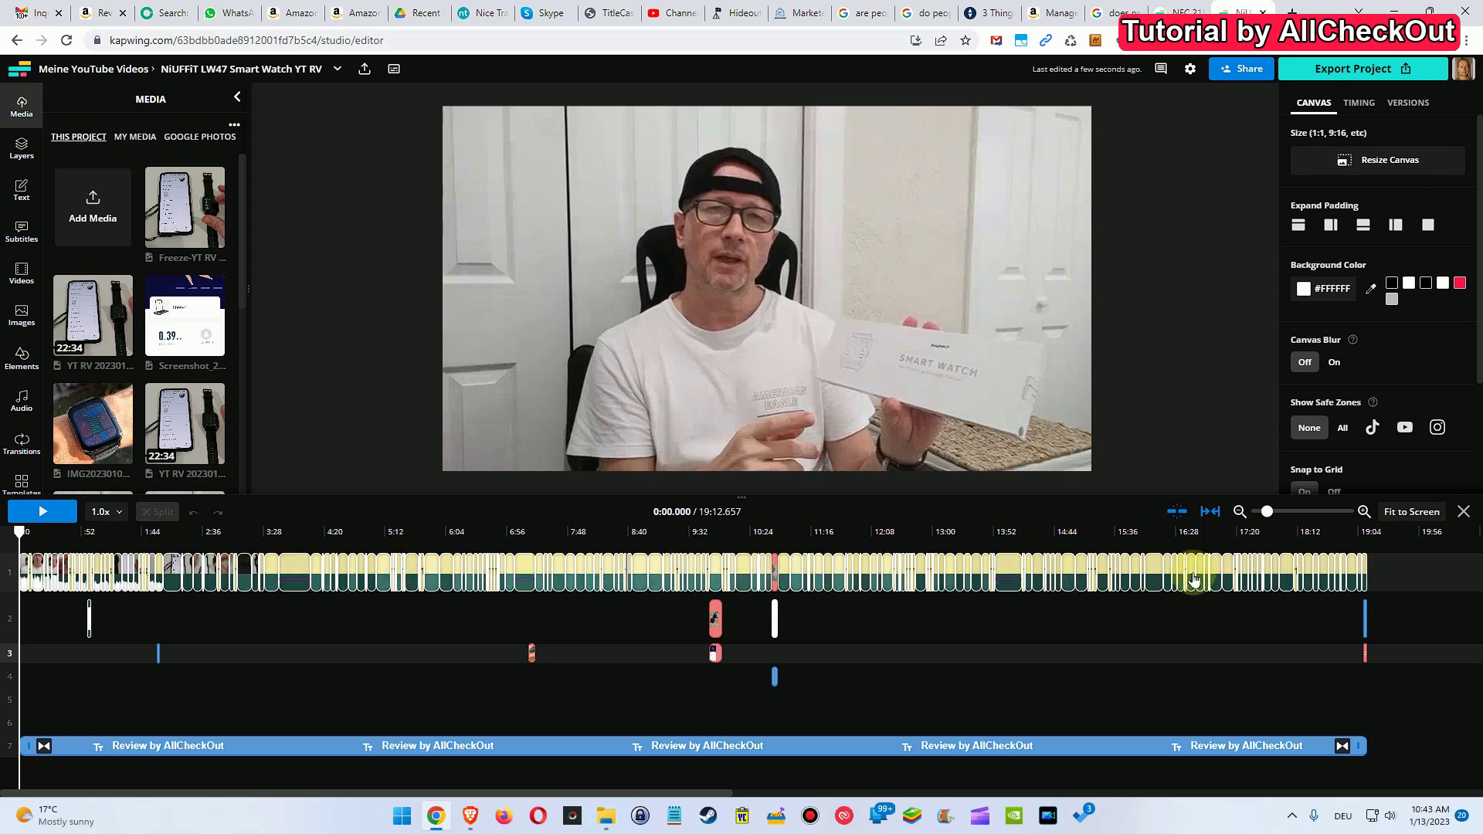
{"action": "left_click", "coordinate": [558, 540]}
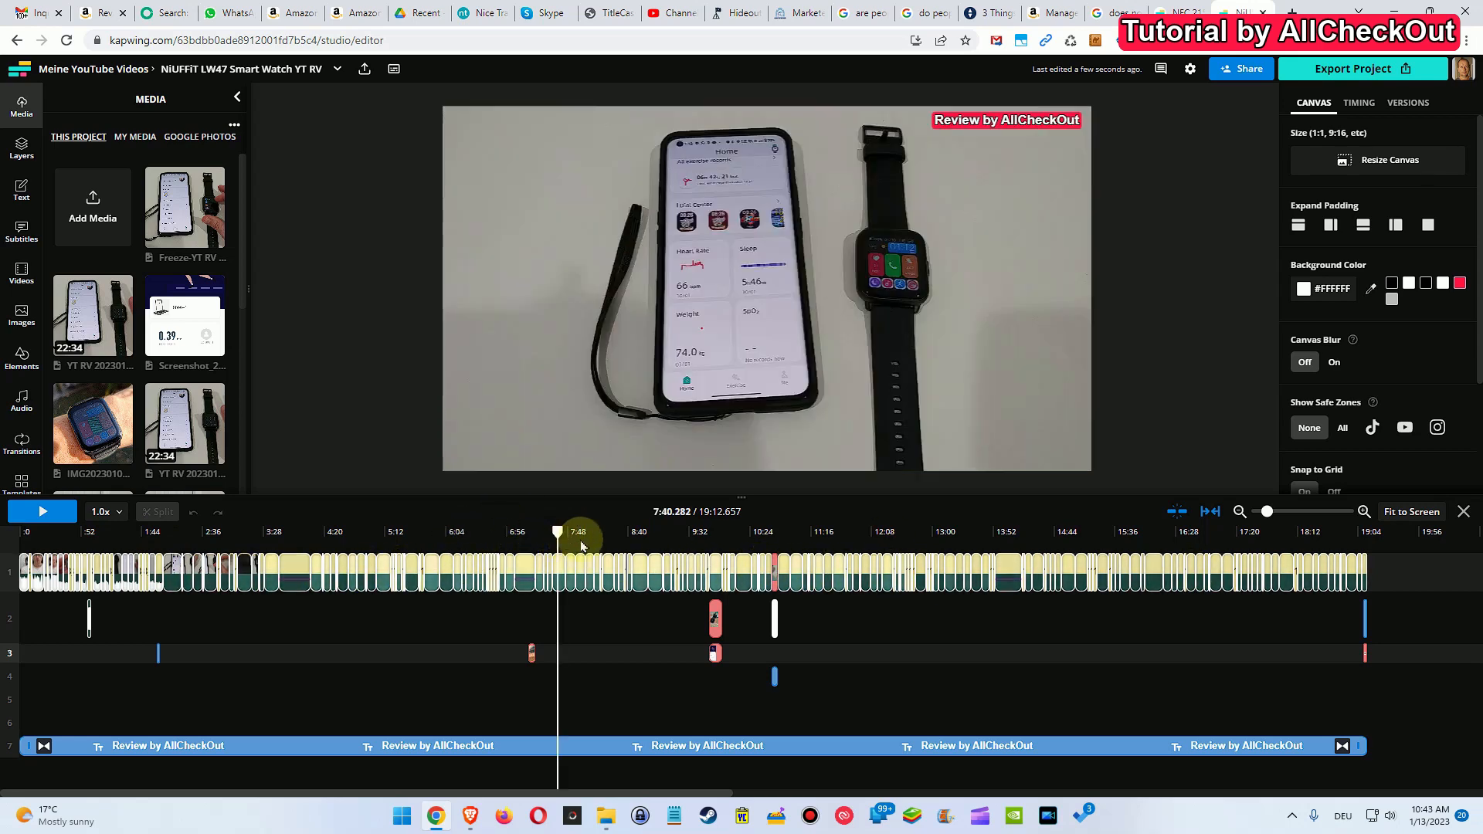
{"action": "left_click", "coordinate": [1331, 516]}
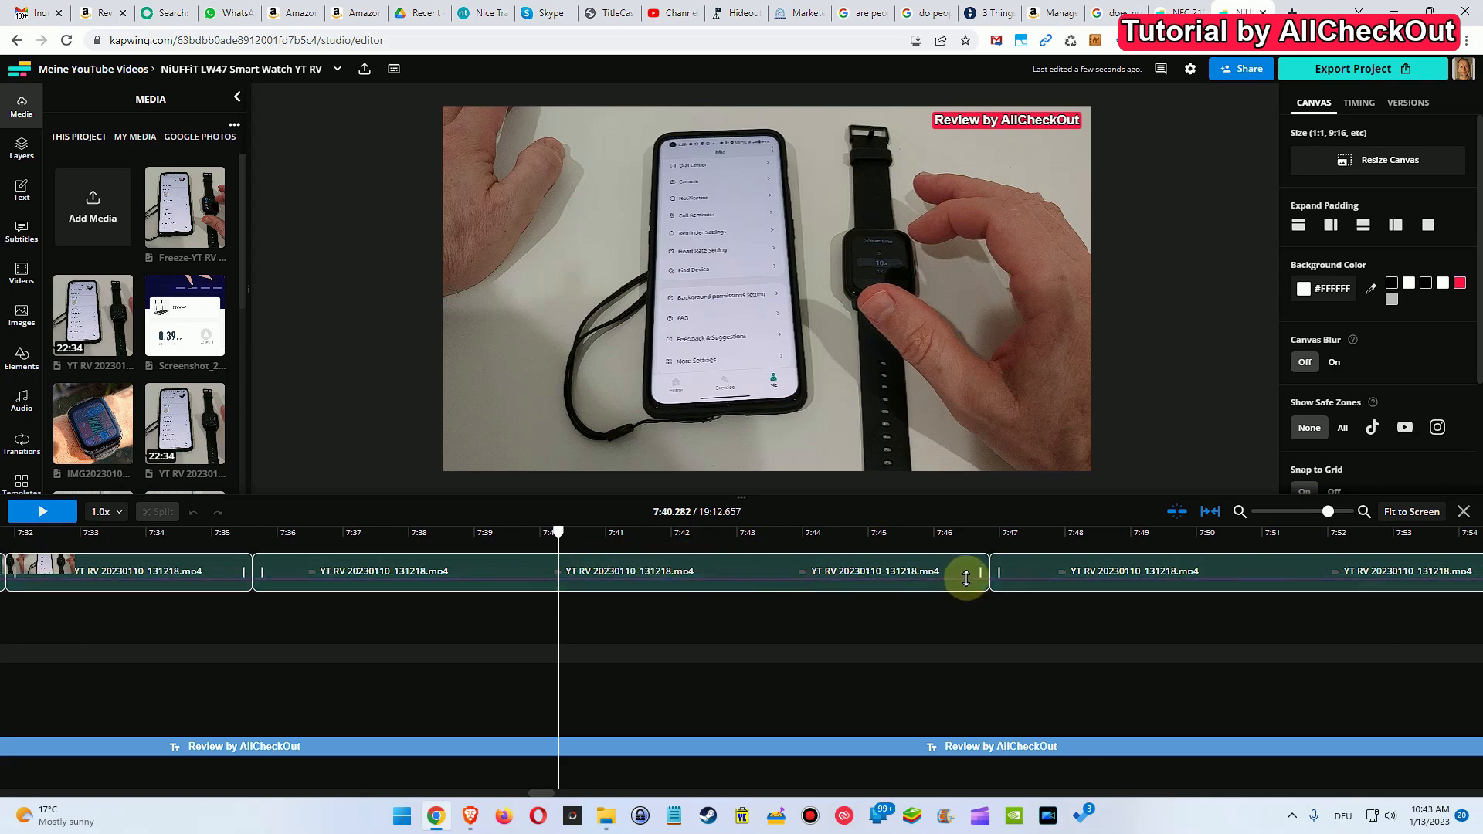
{"action": "left_click", "coordinate": [1412, 511]}
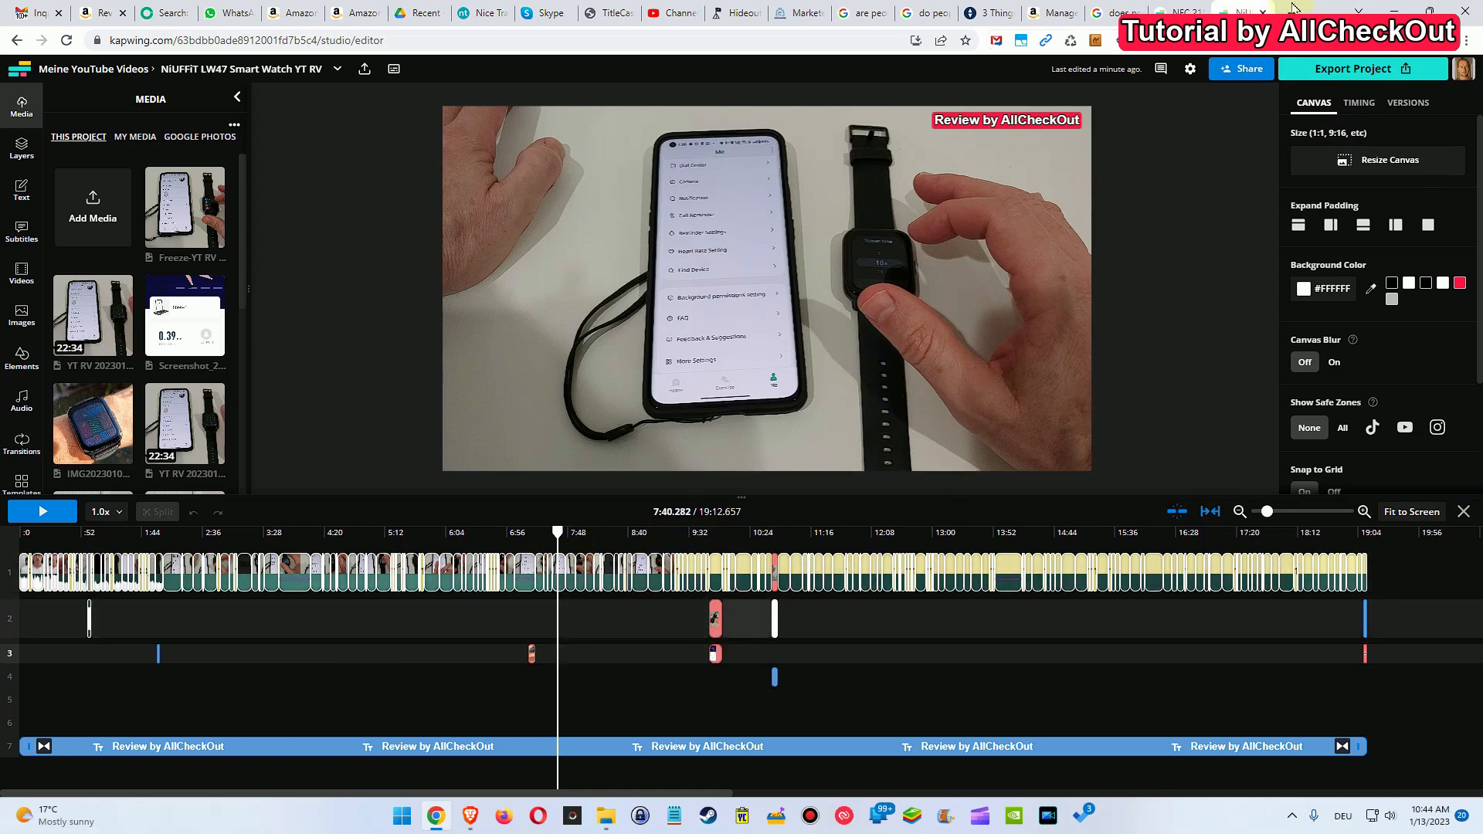
{"action": "key", "text": "ctrl+w"}
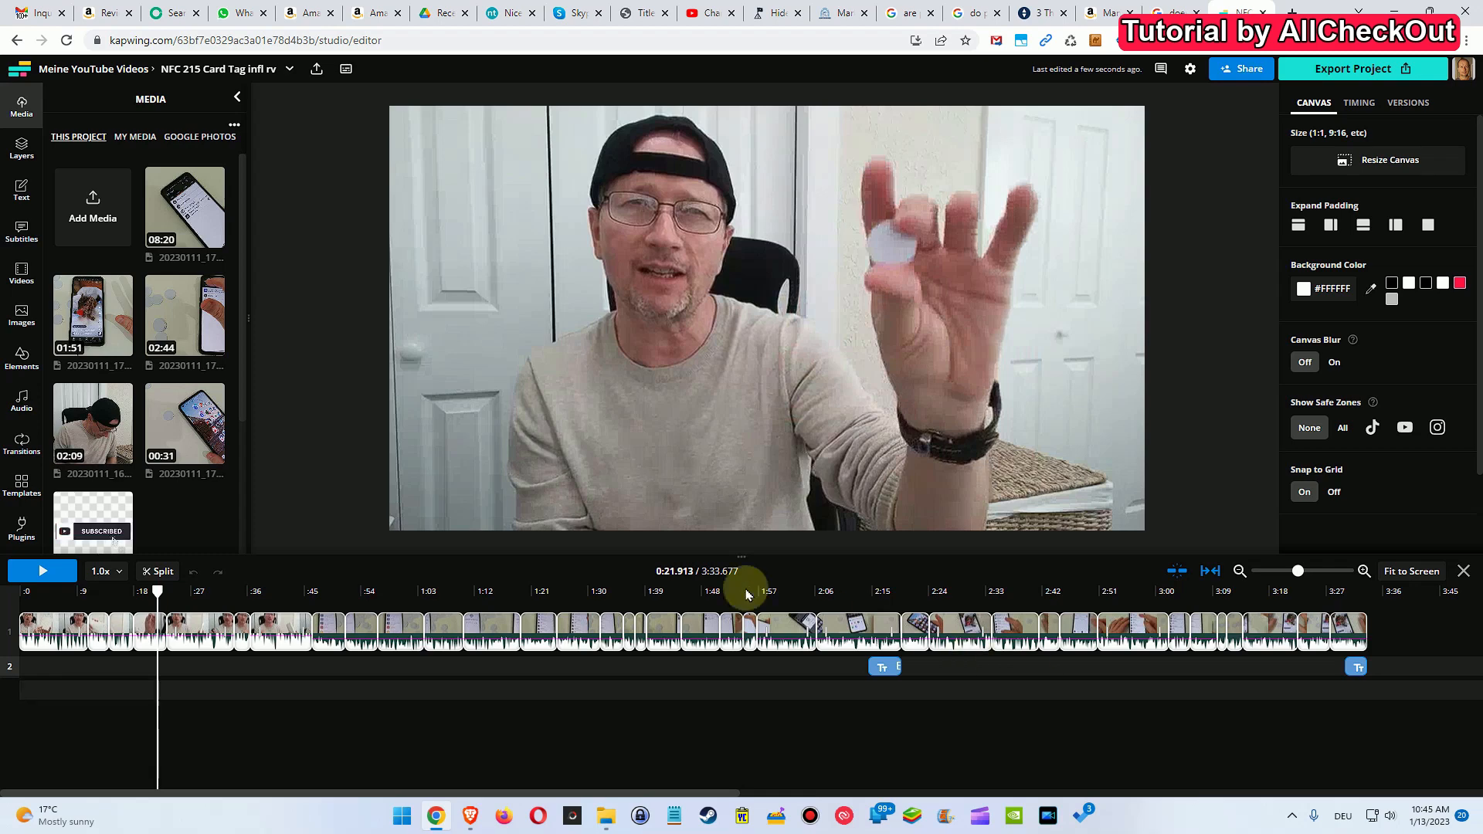
Add a default text layer at about 1:59.7 and move it onto track 2, starting at about 1:48.3.
{"action": "left_click", "coordinate": [693, 595]}
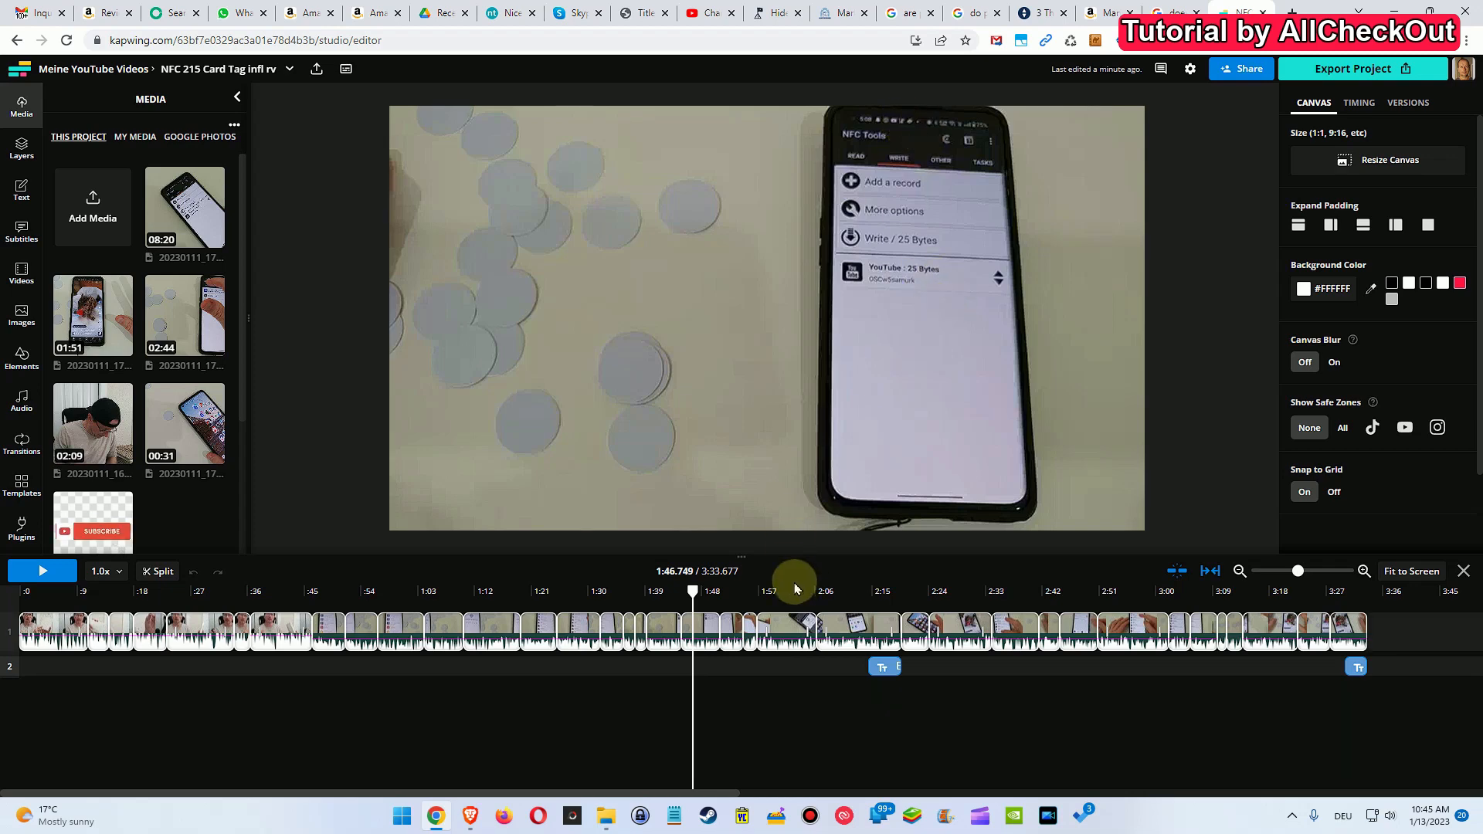
{"action": "left_click", "coordinate": [749, 597]}
{"action": "left_click_drag", "start_coordinate": [752, 594], "coordinate": [775, 593]}
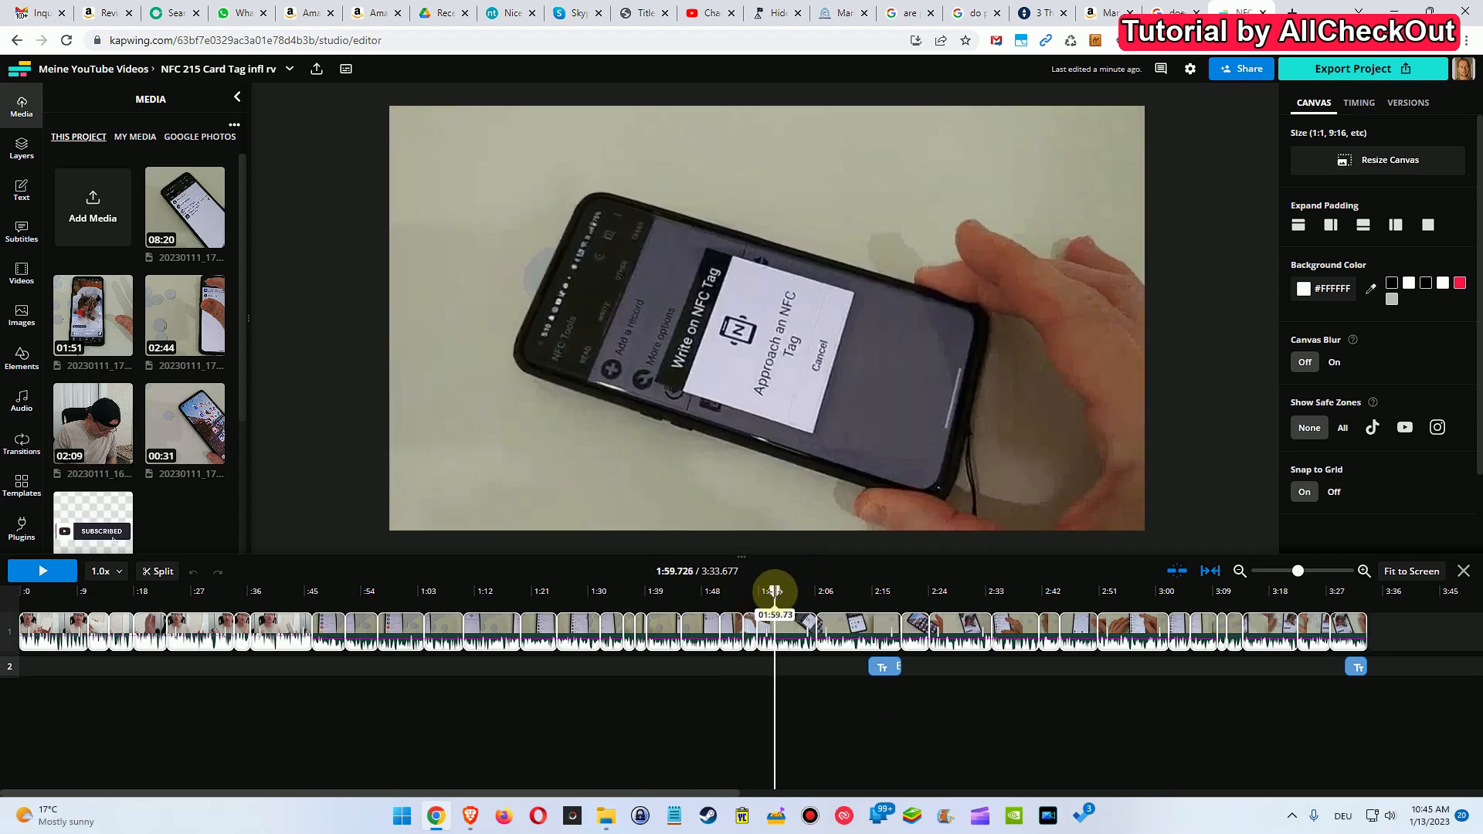
{"action": "left_click", "coordinate": [790, 674]}
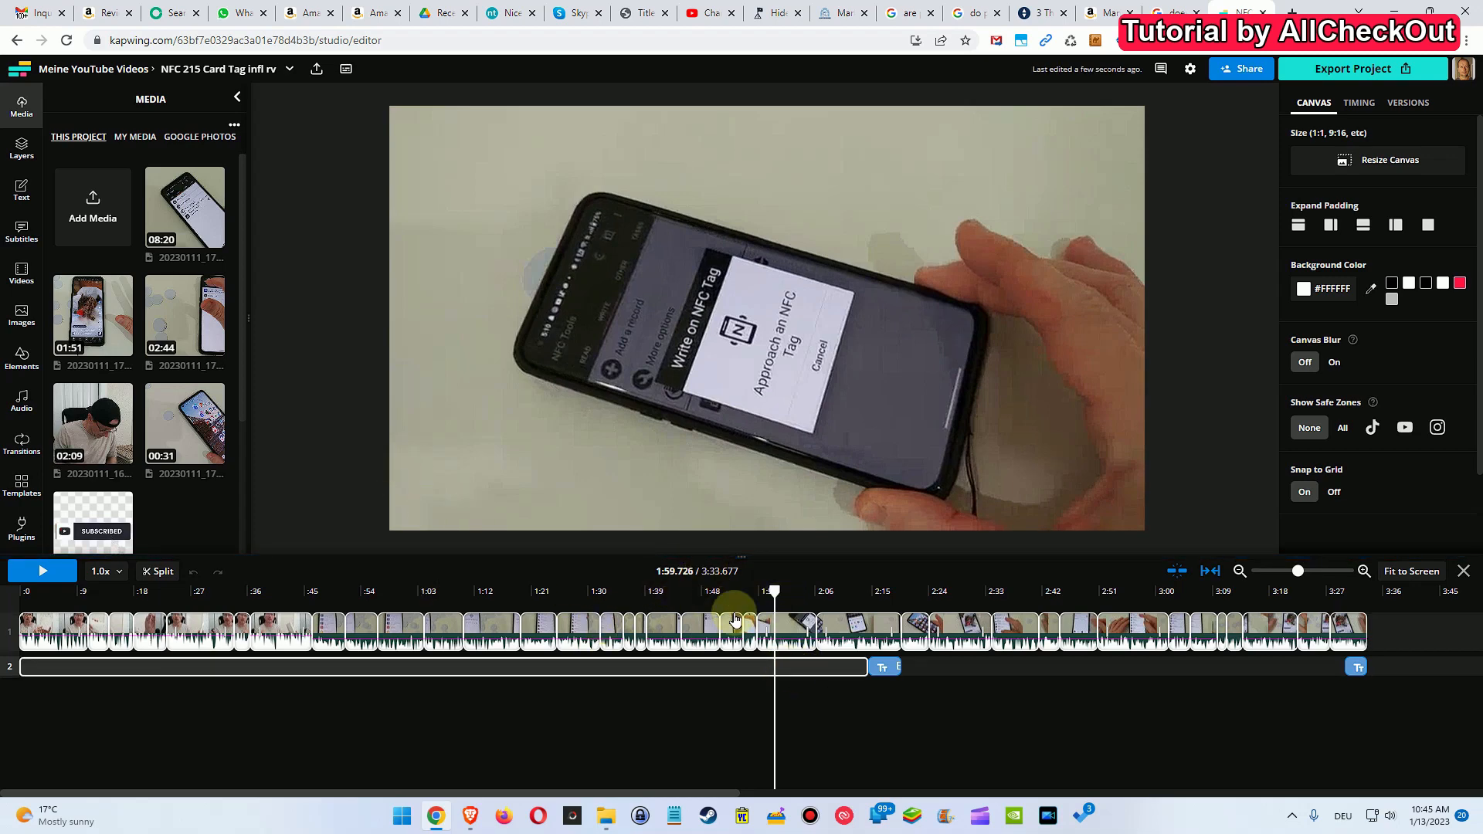
{"action": "left_click", "coordinate": [21, 189]}
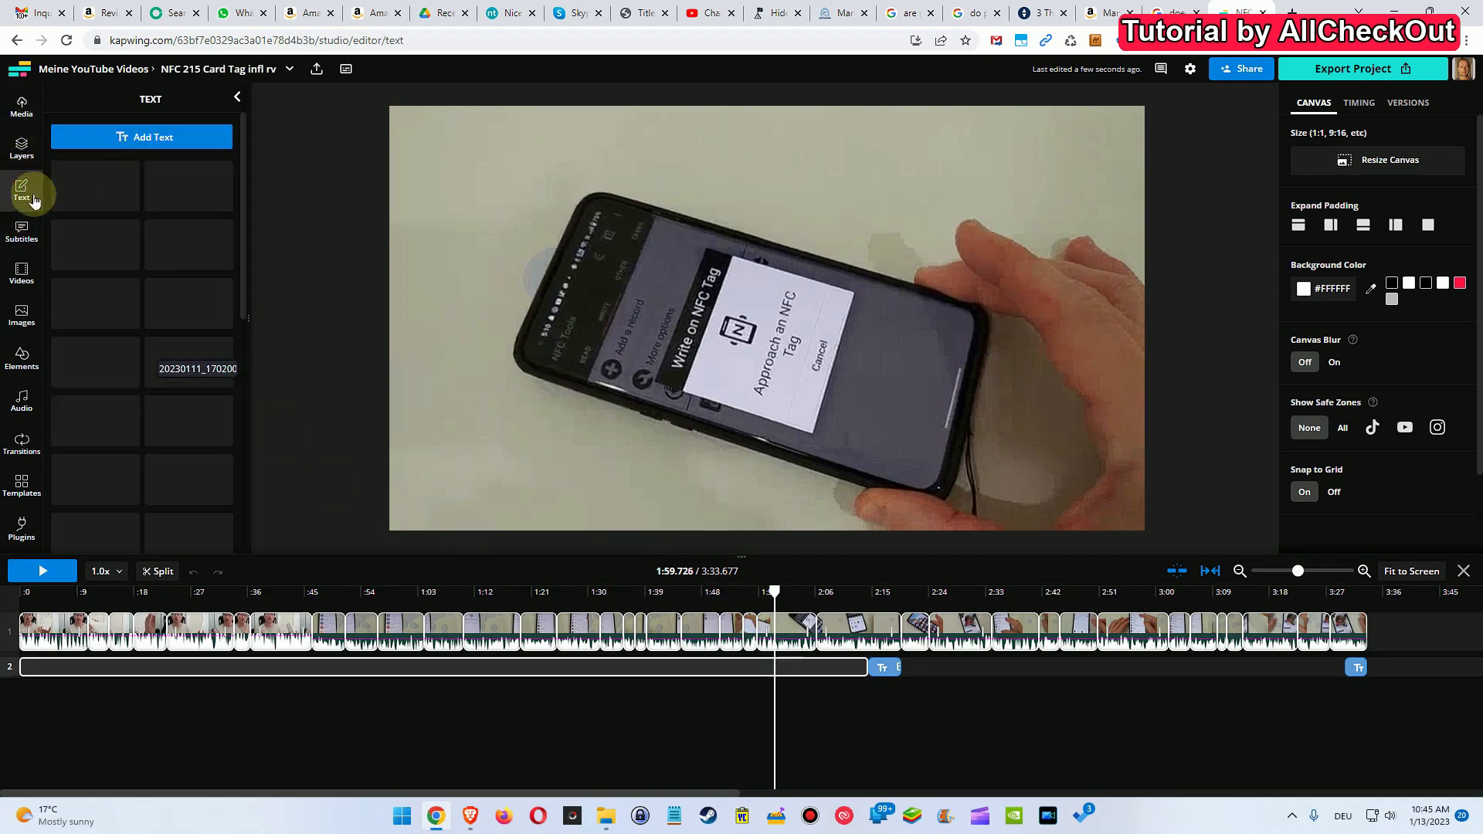
{"action": "left_click", "coordinate": [137, 145]}
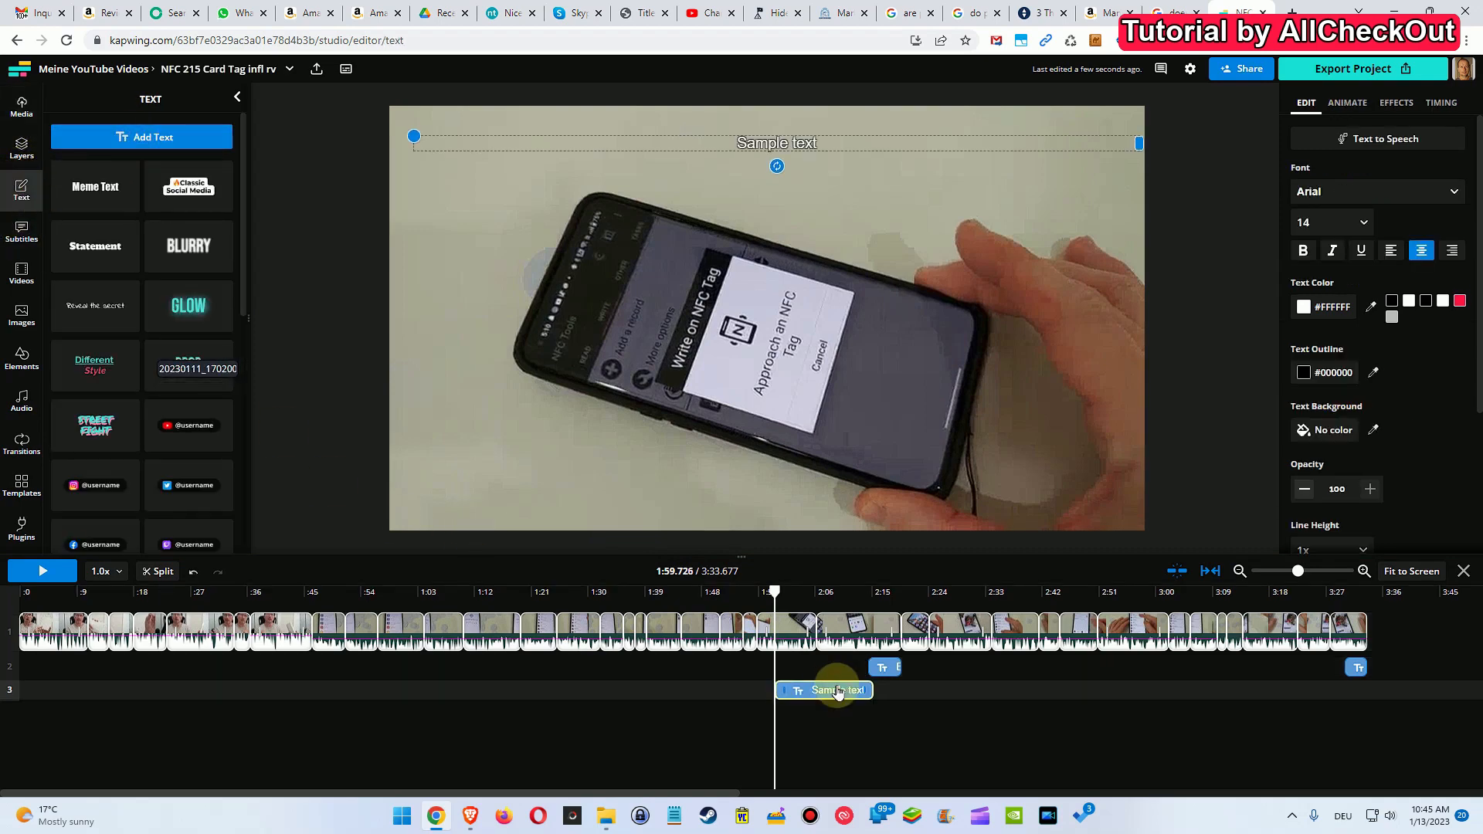
{"action": "left_click_drag", "start_coordinate": [838, 691], "coordinate": [764, 665]}
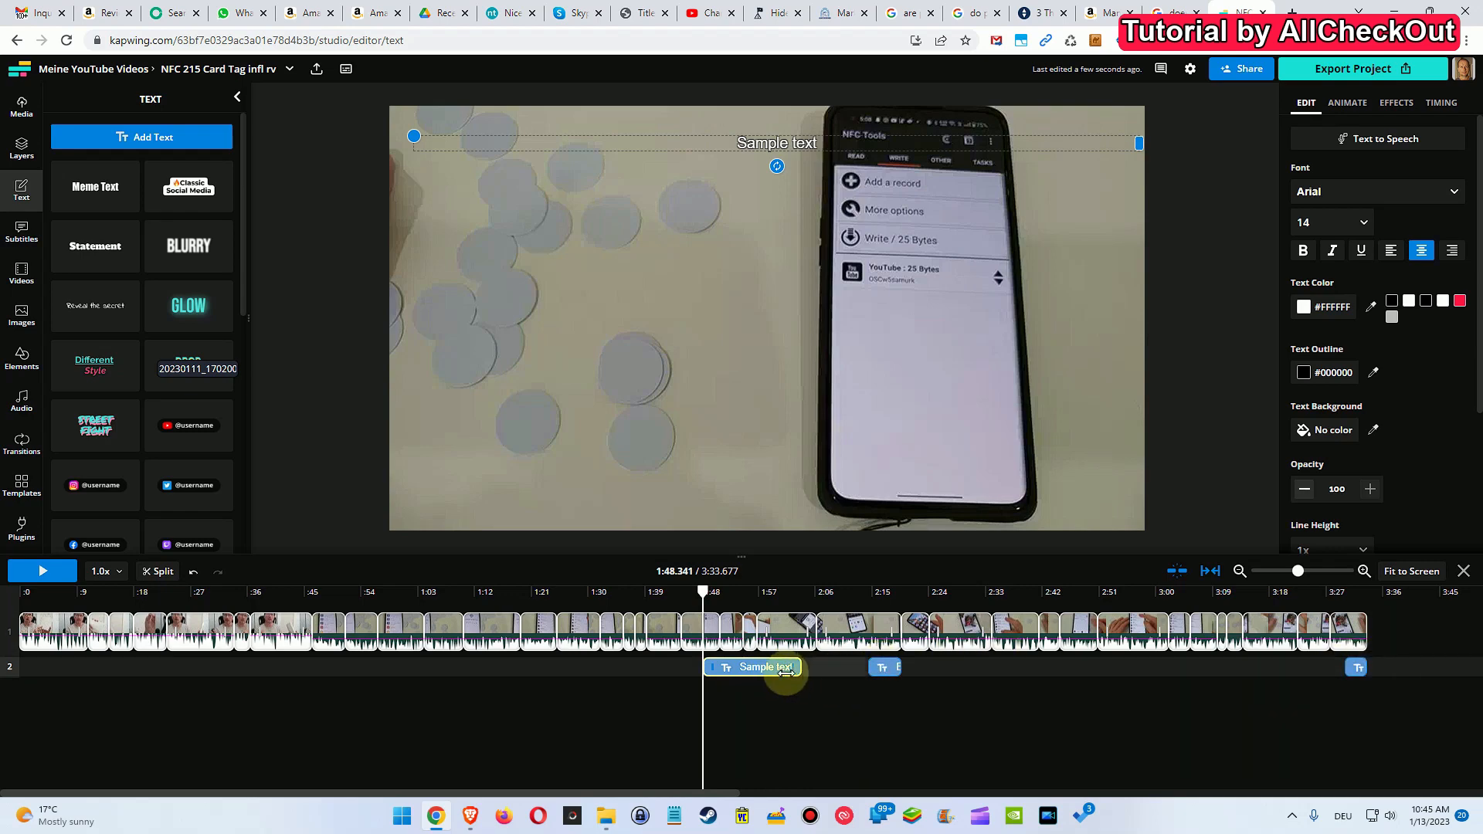
Try deleting the sample text clip from track 2 and undo the deletion.
{"action": "key", "text": "Delete"}
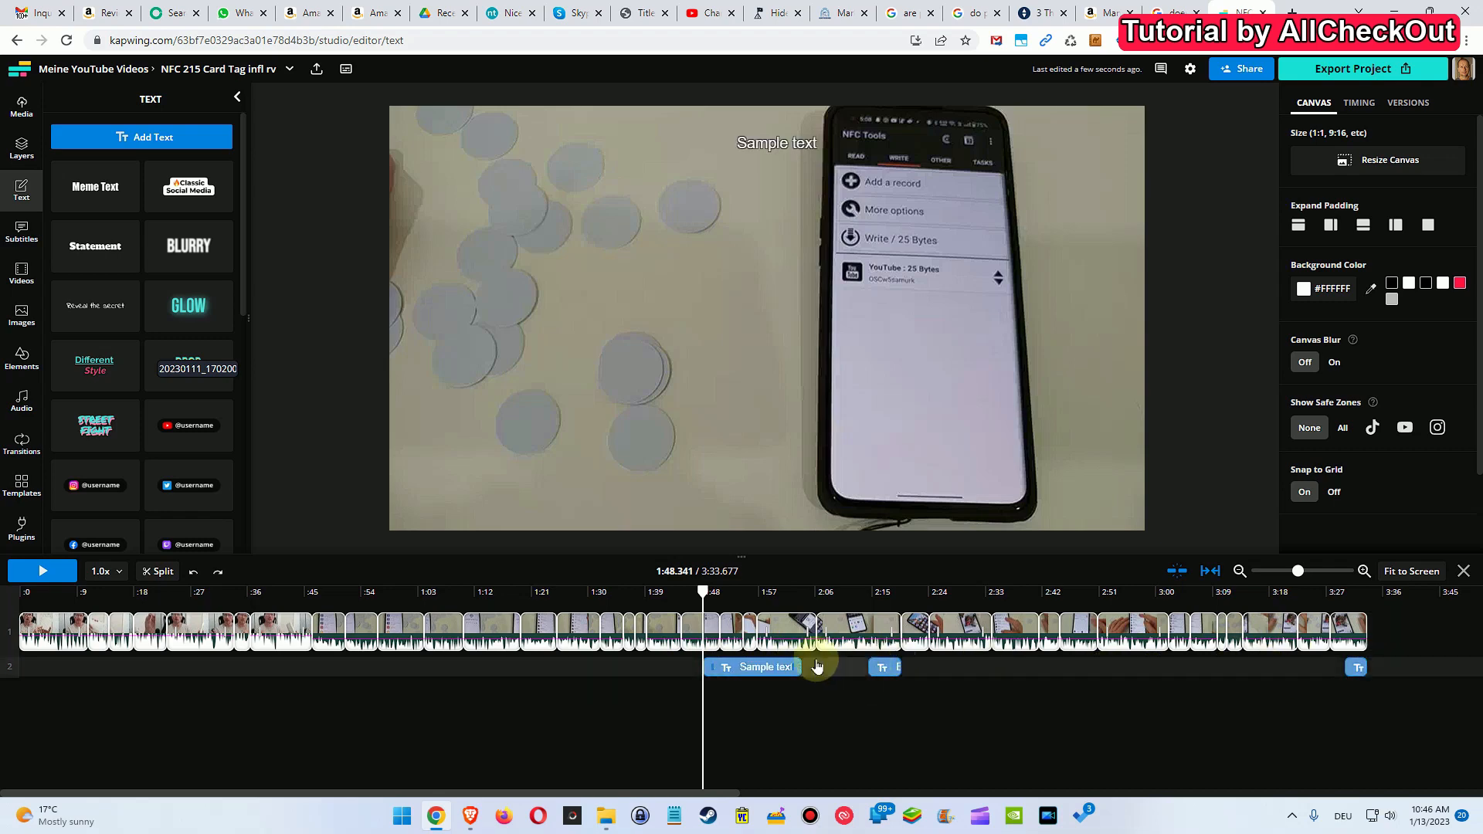
{"action": "left_click", "coordinate": [775, 670]}
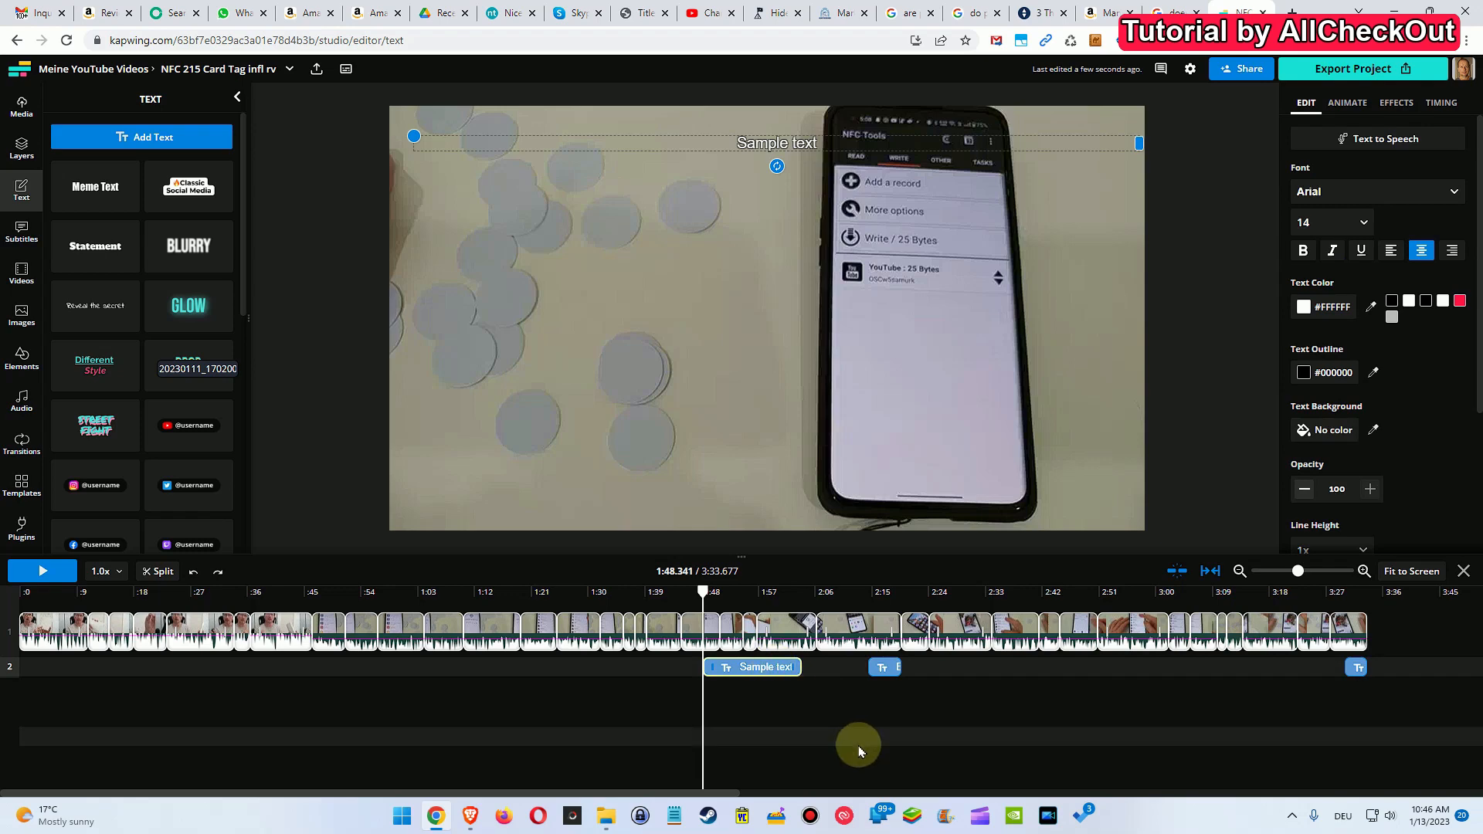
{"action": "key", "text": "Delete"}
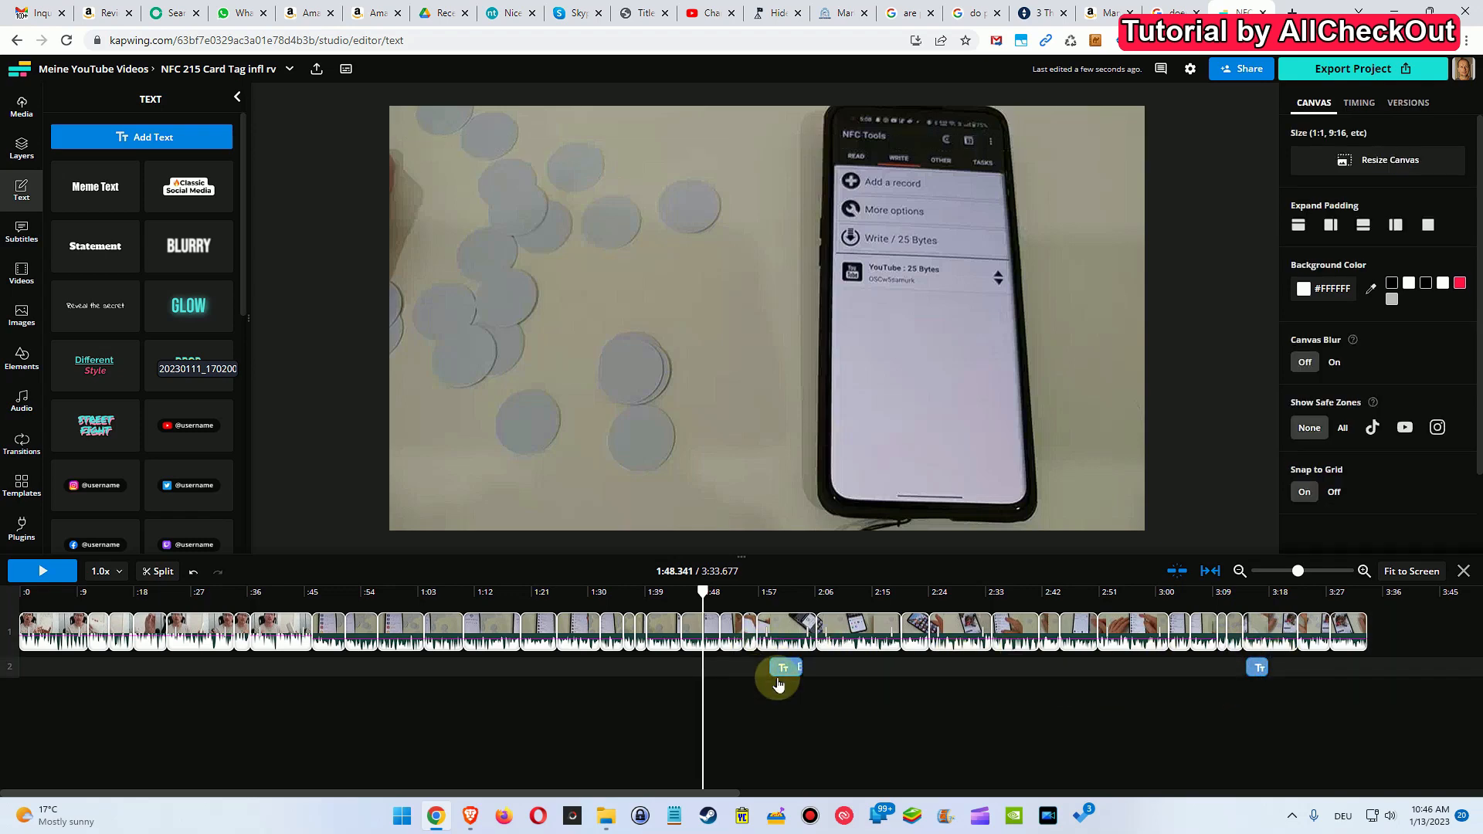
{"action": "key", "text": "ctrl+z"}
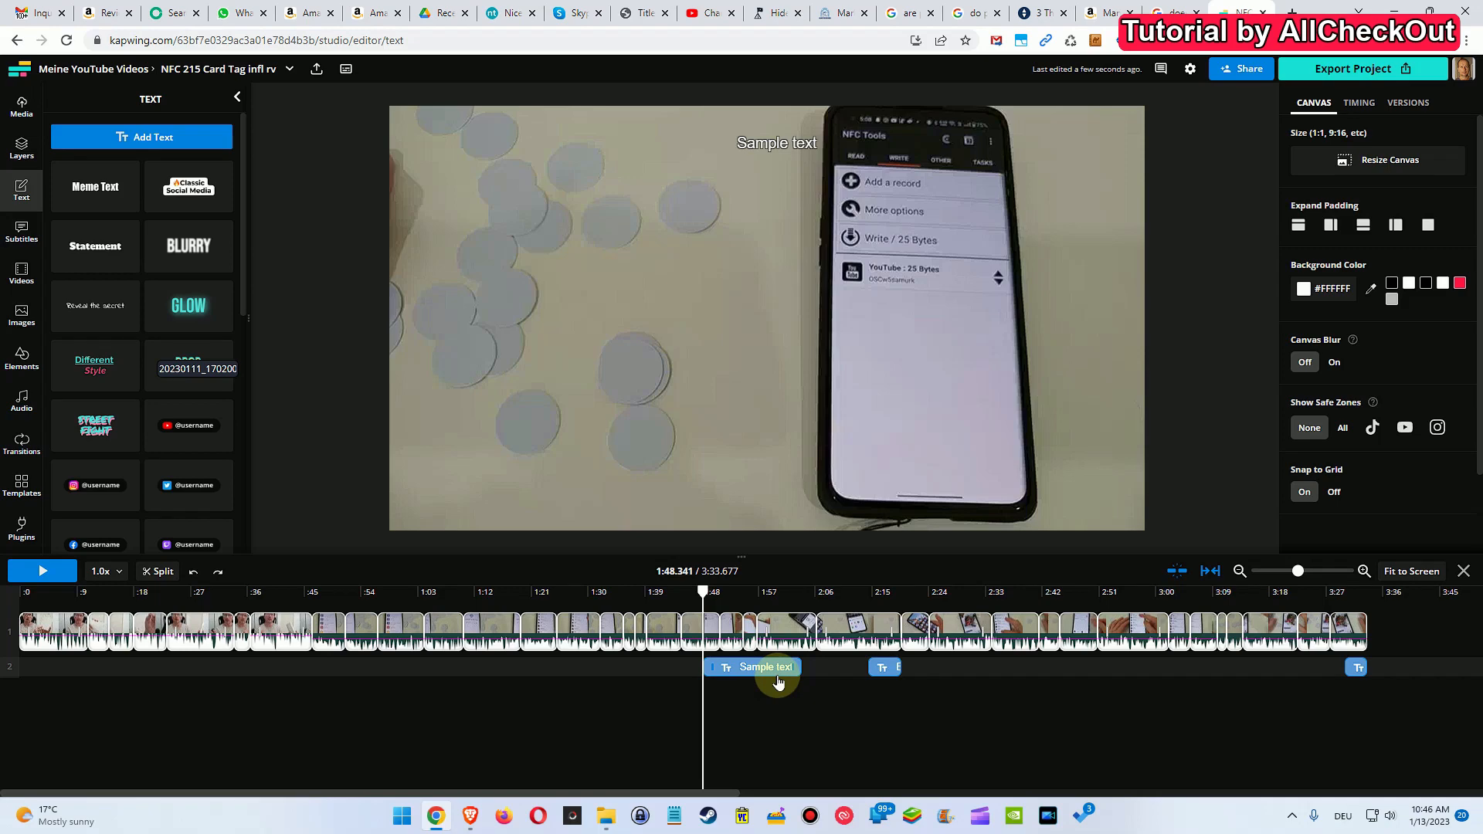
Move the sample text clip earlier on track 2 so that it starts at about 1:41.2.
{"action": "left_click", "coordinate": [765, 669]}
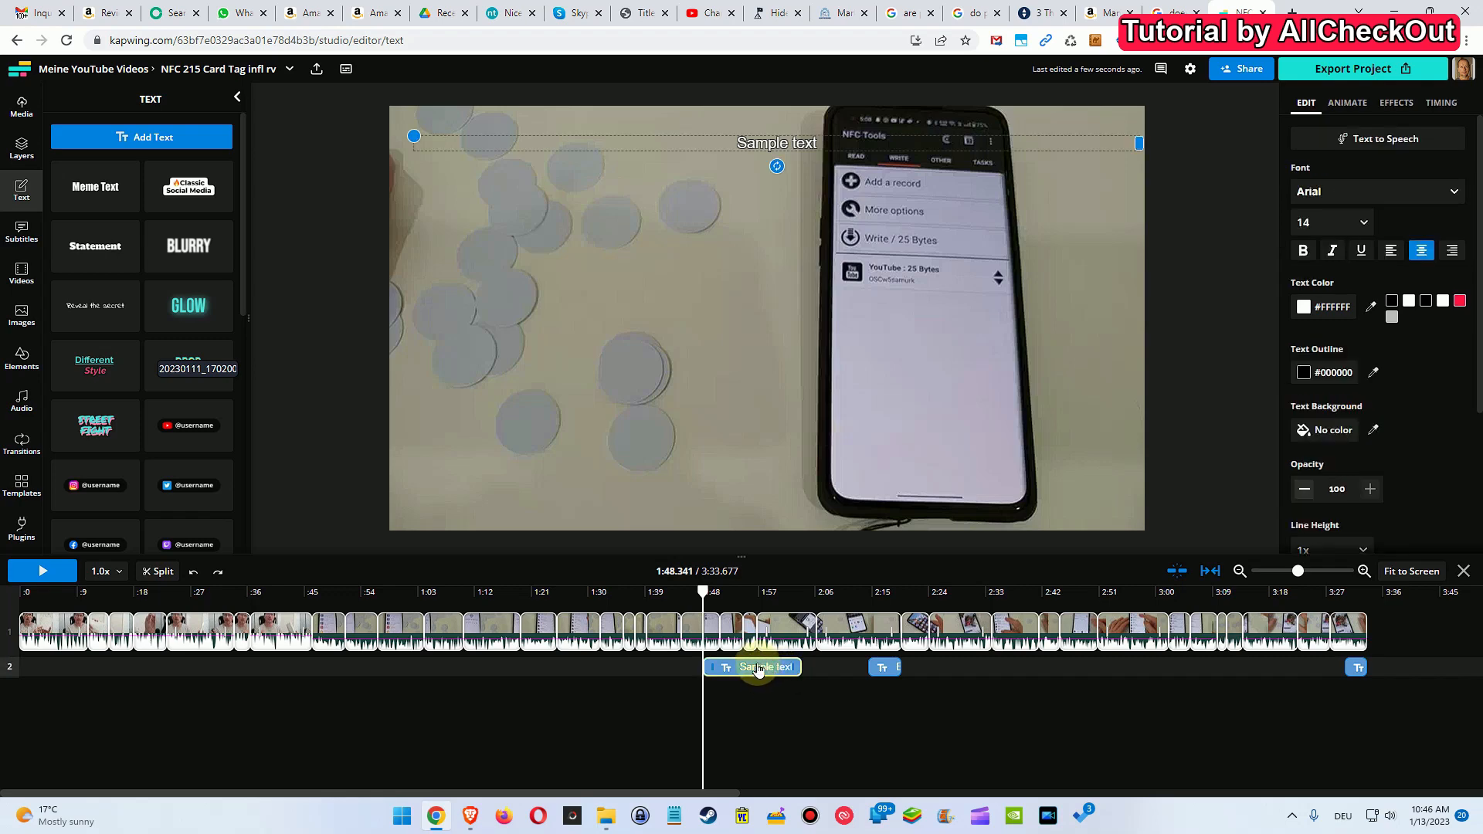
{"action": "left_click_drag", "start_coordinate": [759, 671], "coordinate": [726, 682]}
Delete the moved sample text clip, undo the deletion and place the playhead at about 1:40.6.
{"action": "key", "text": "Delete"}
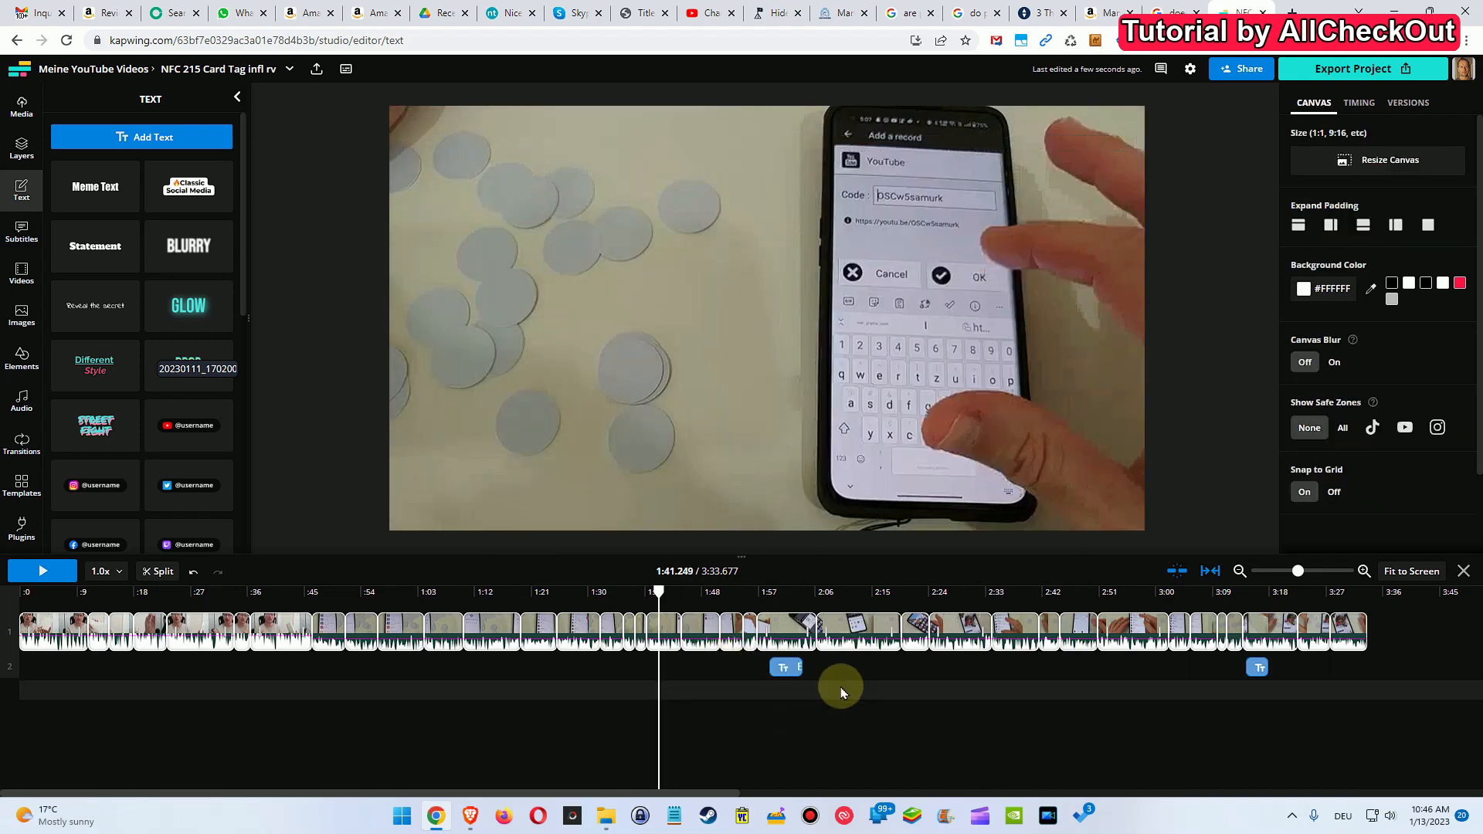
{"action": "key", "text": "ctrl+z"}
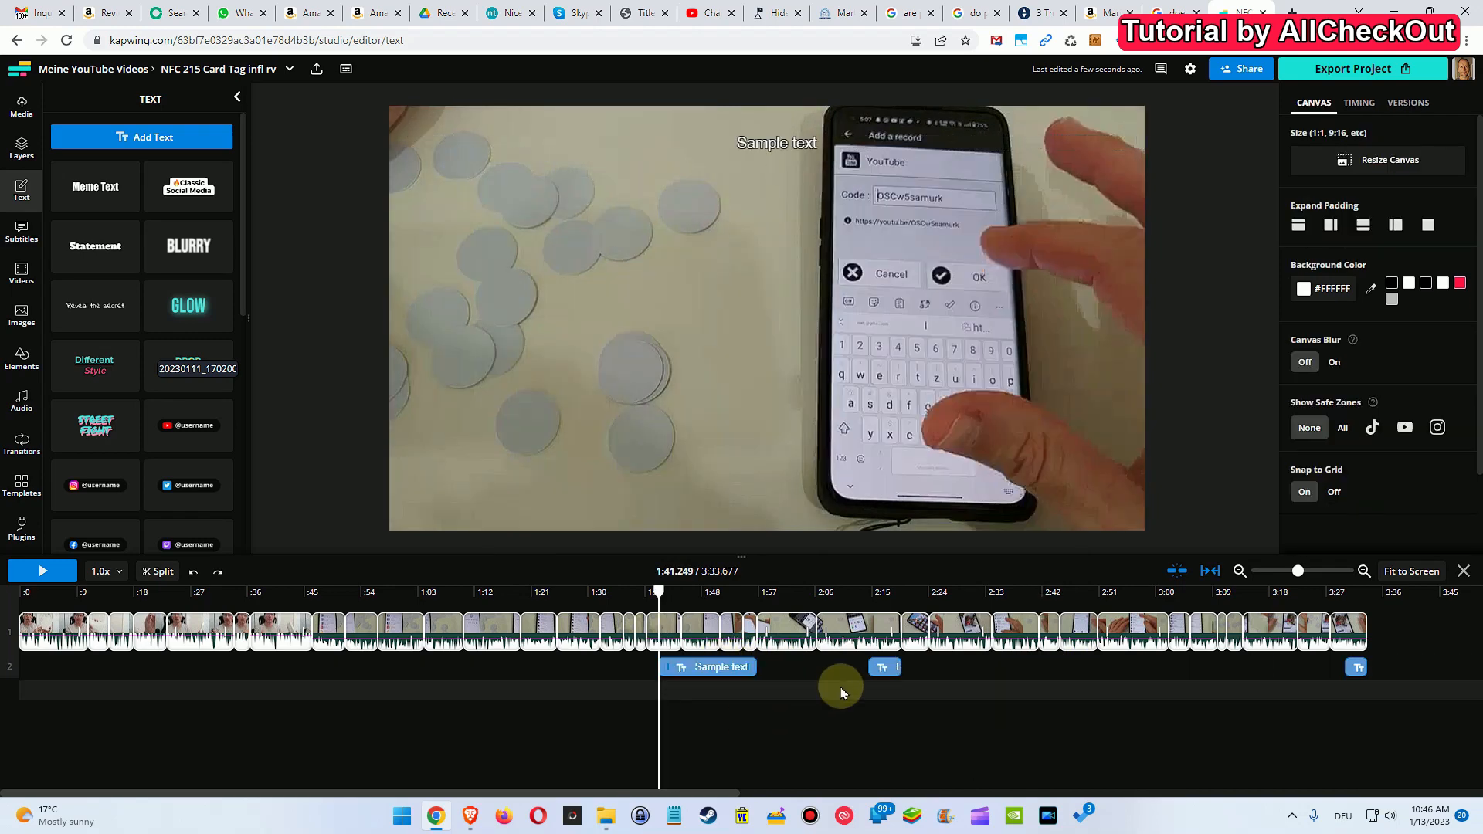
{"action": "left_click", "coordinate": [805, 678]}
{"action": "left_click", "coordinate": [654, 594]}
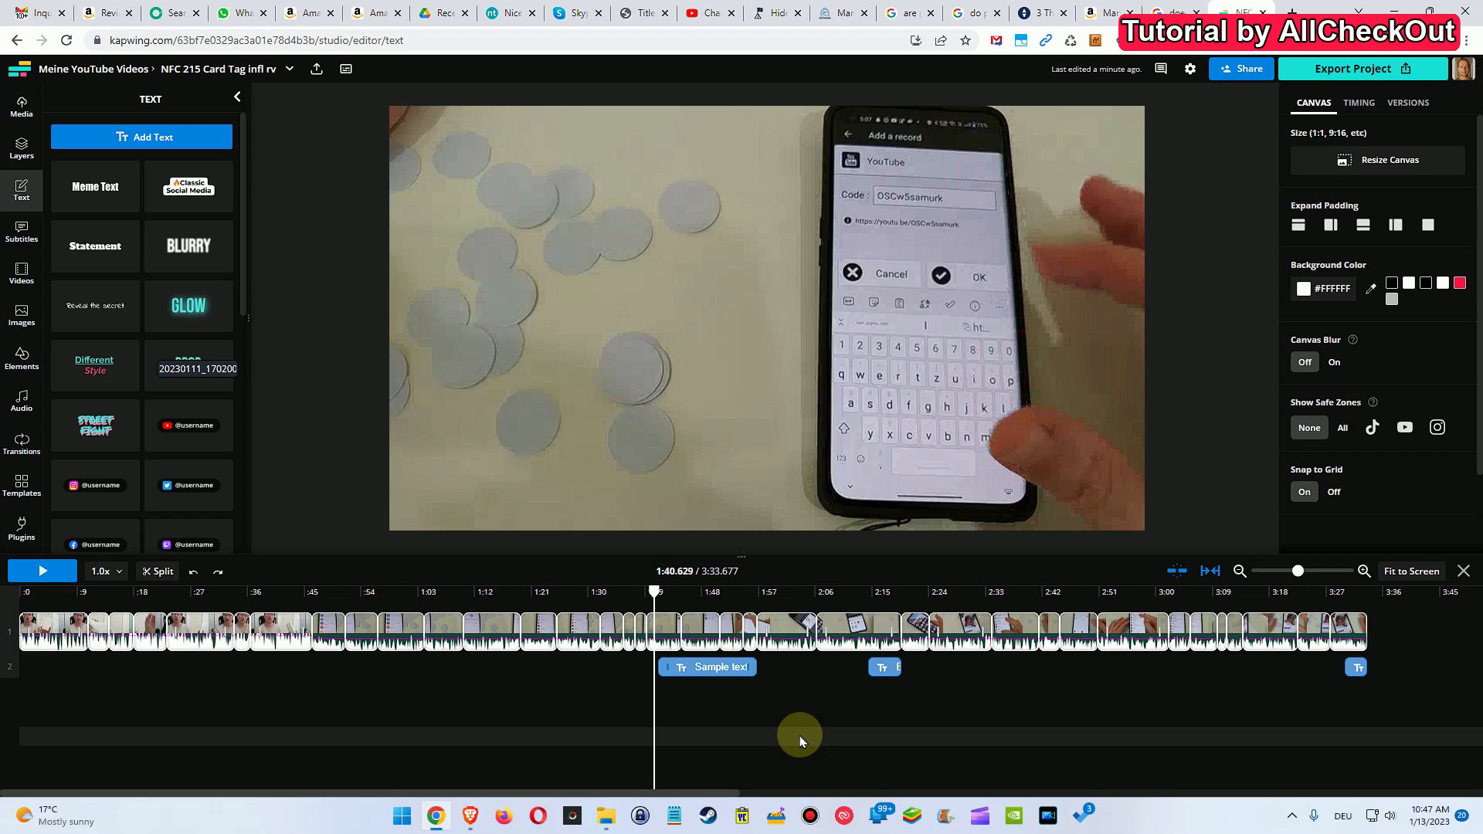
Remove the silences from the main screen-recording clip with Smart Cut, using the middle silence sensitivity.
{"action": "left_click", "coordinate": [958, 626]}
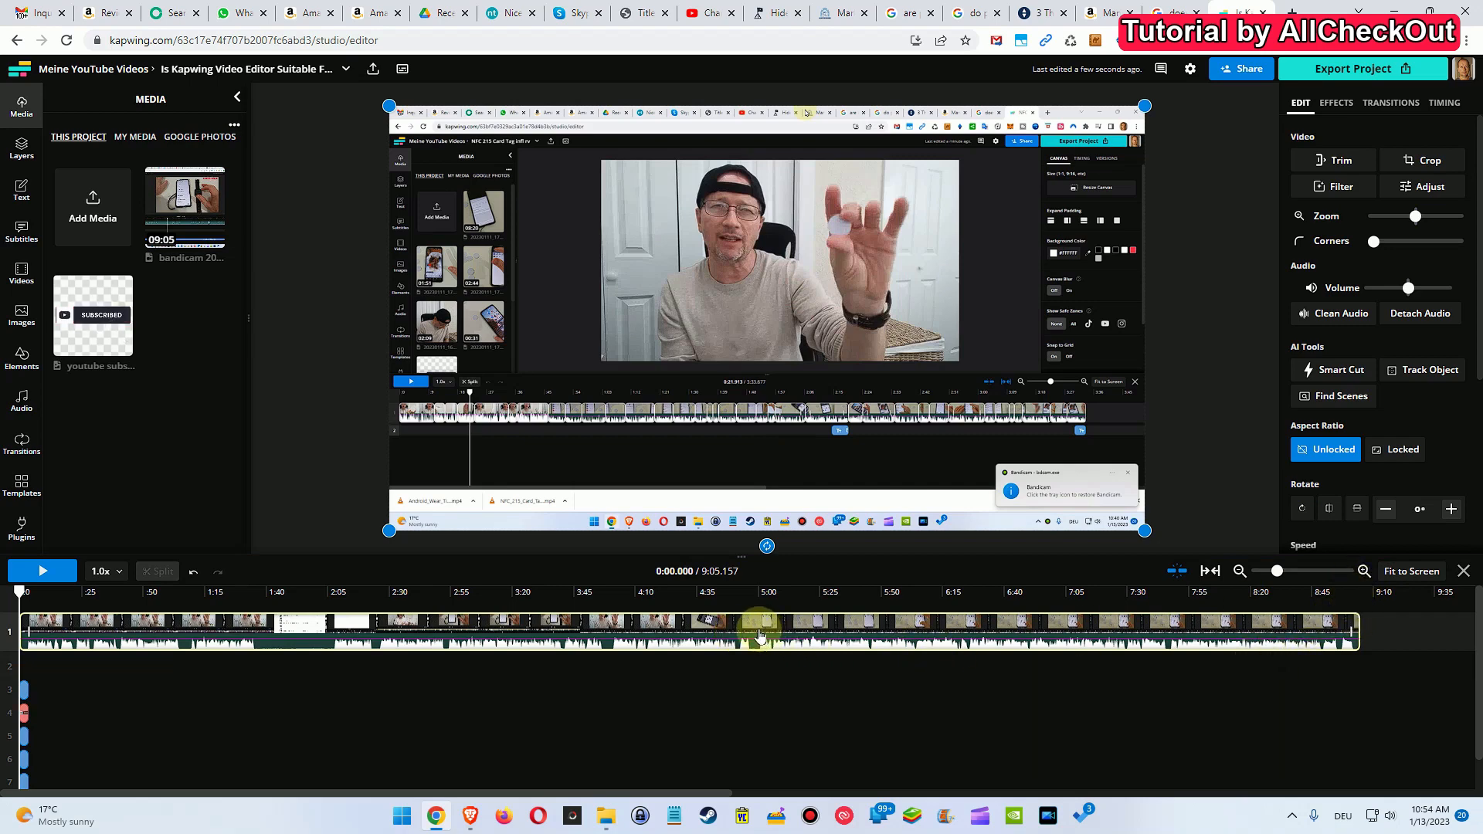
{"action": "left_click", "coordinate": [1330, 373]}
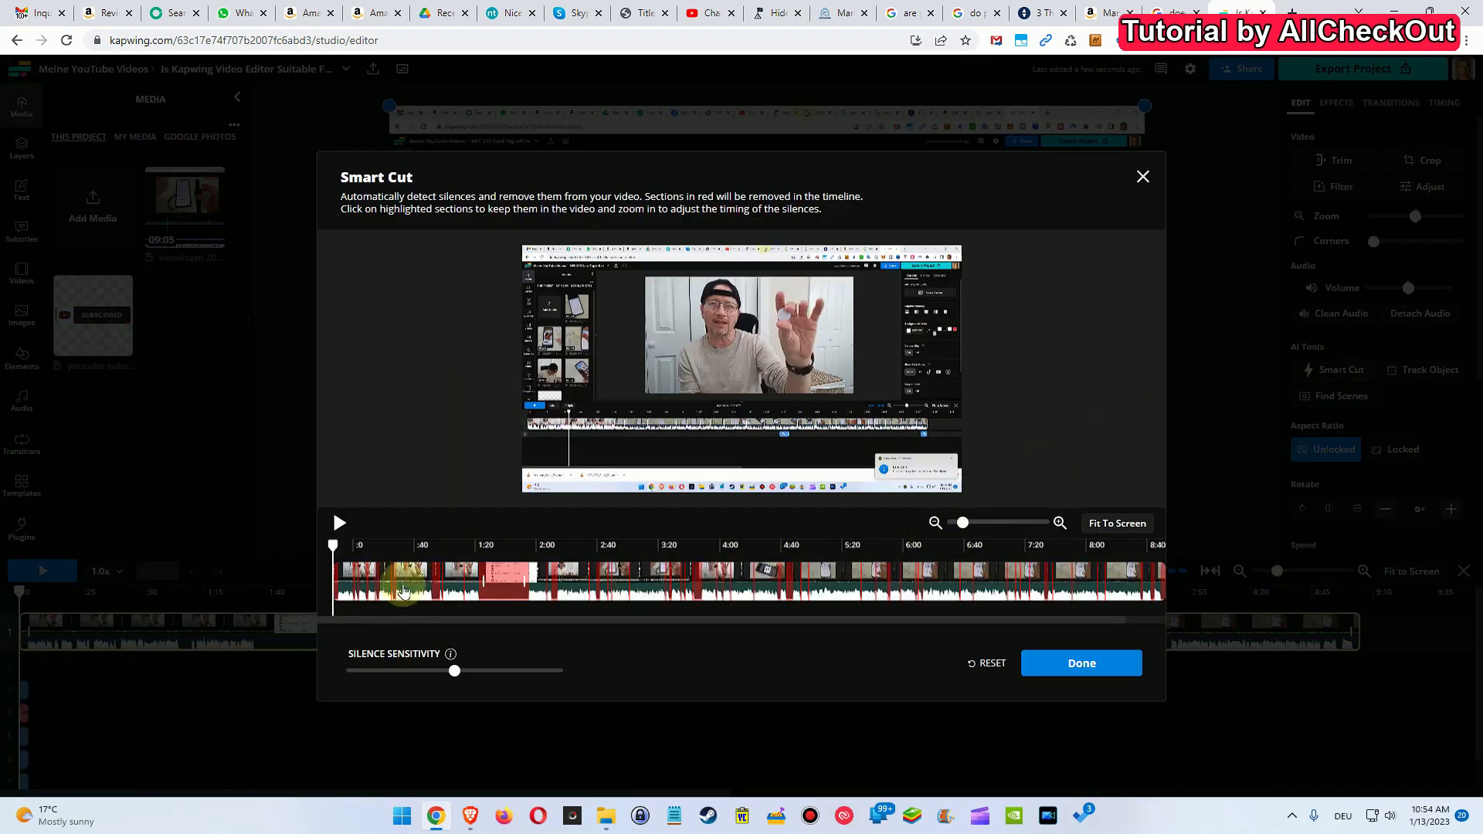
{"action": "left_click", "coordinate": [483, 573]}
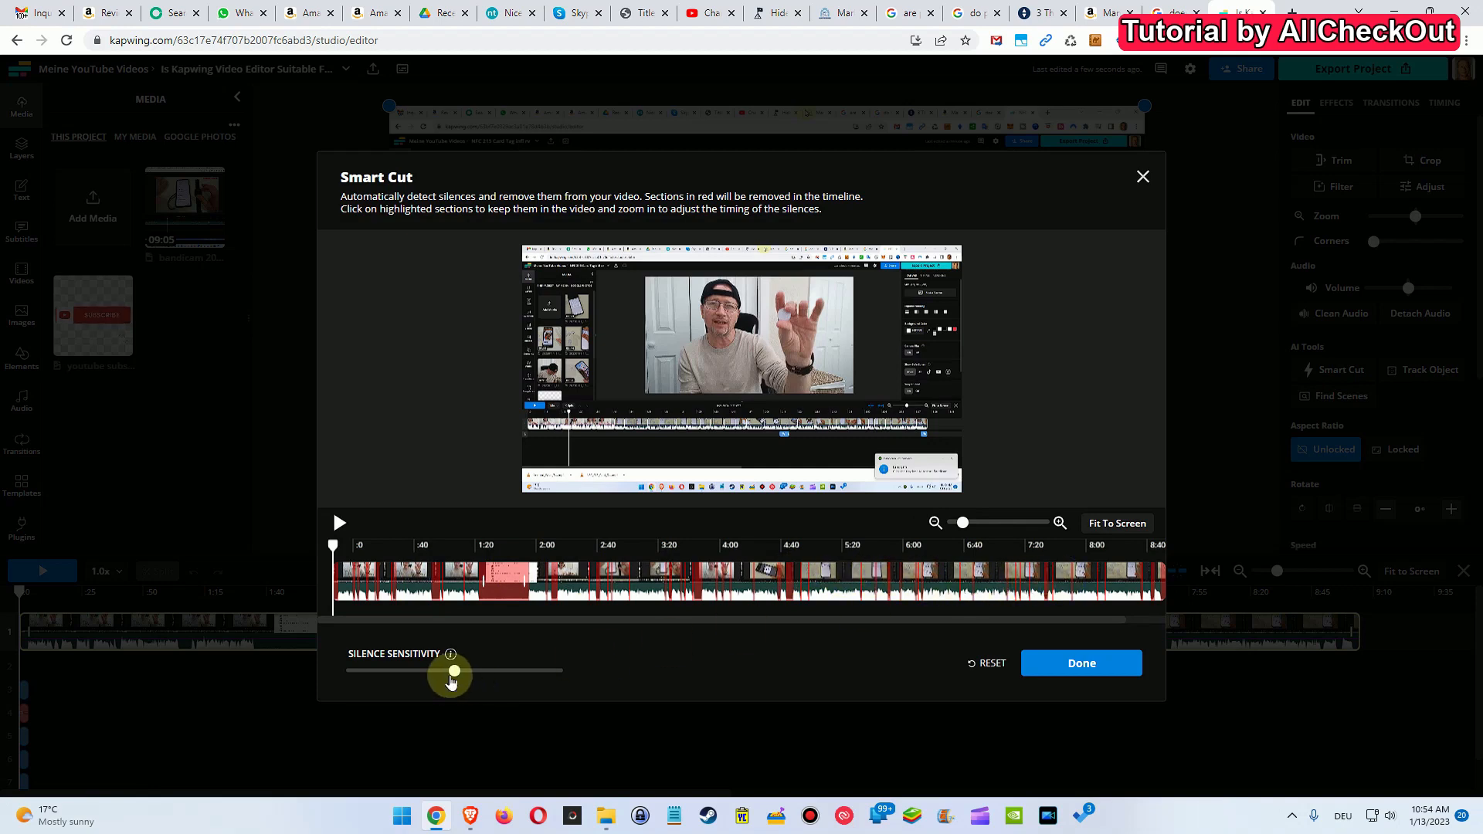
{"action": "mouse_move", "coordinate": [456, 671]}
{"action": "left_mouse_down"}
{"action": "mouse_move", "coordinate": [556, 672]}
{"action": "mouse_move", "coordinate": [337, 675]}
{"action": "mouse_move", "coordinate": [496, 674]}
{"action": "mouse_move", "coordinate": [454, 674]}
{"action": "left_mouse_up"}
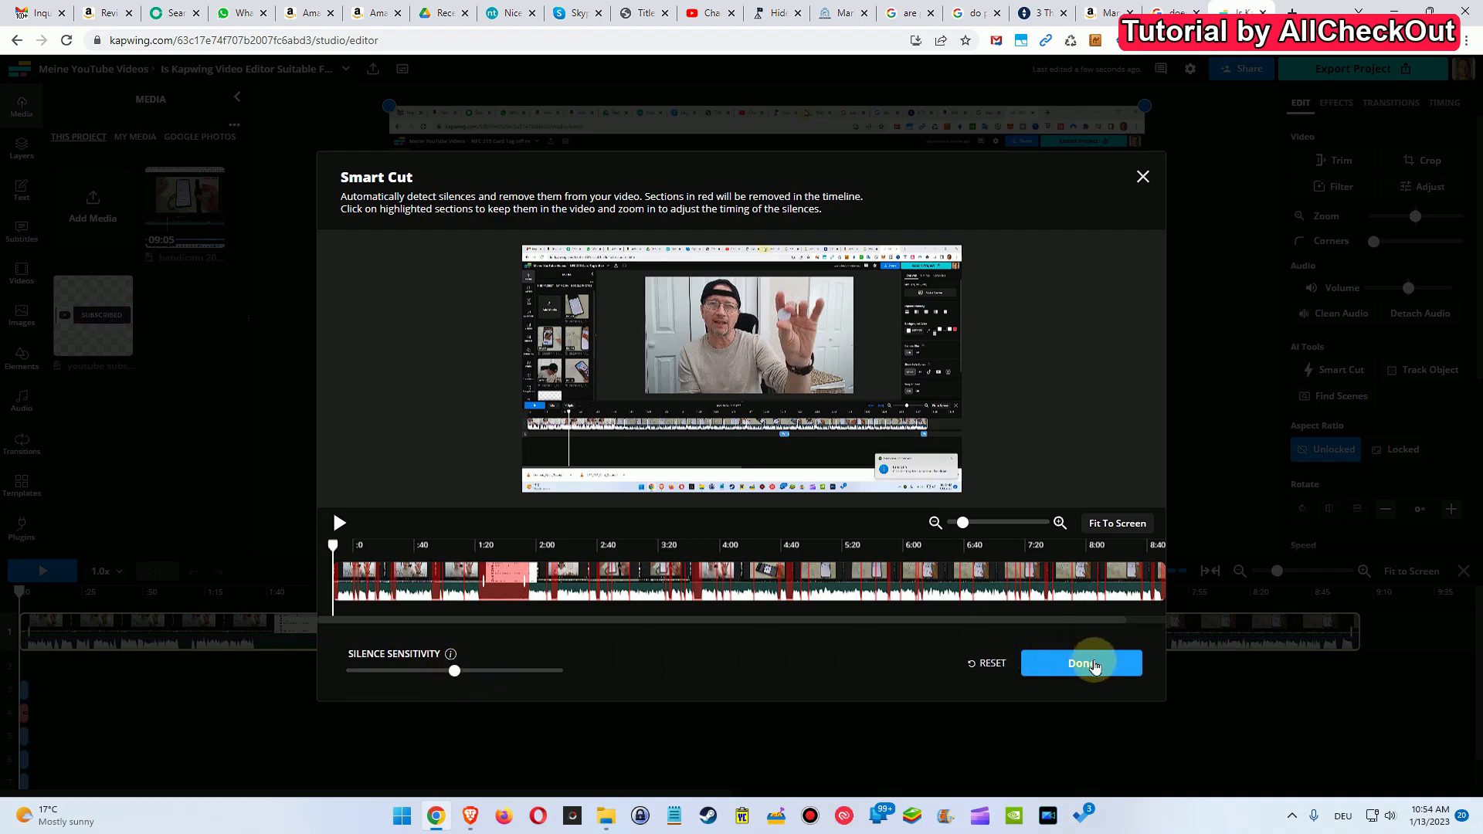
{"action": "left_click", "coordinate": [1083, 664]}
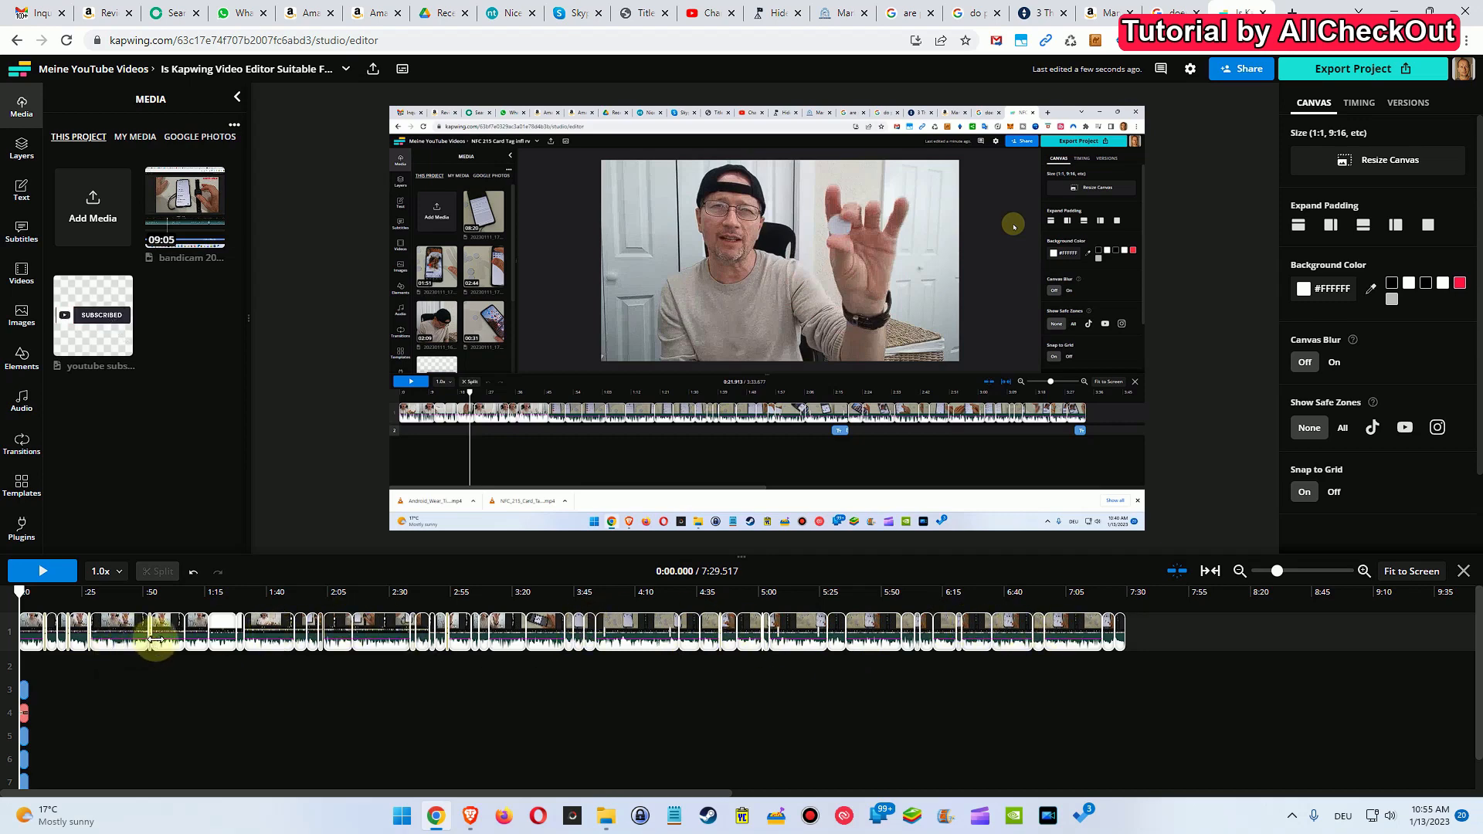
Select some of the short clips on track 1, deselect them and place the playhead at about 2:57.7.
{"action": "left_click", "coordinate": [307, 638]}
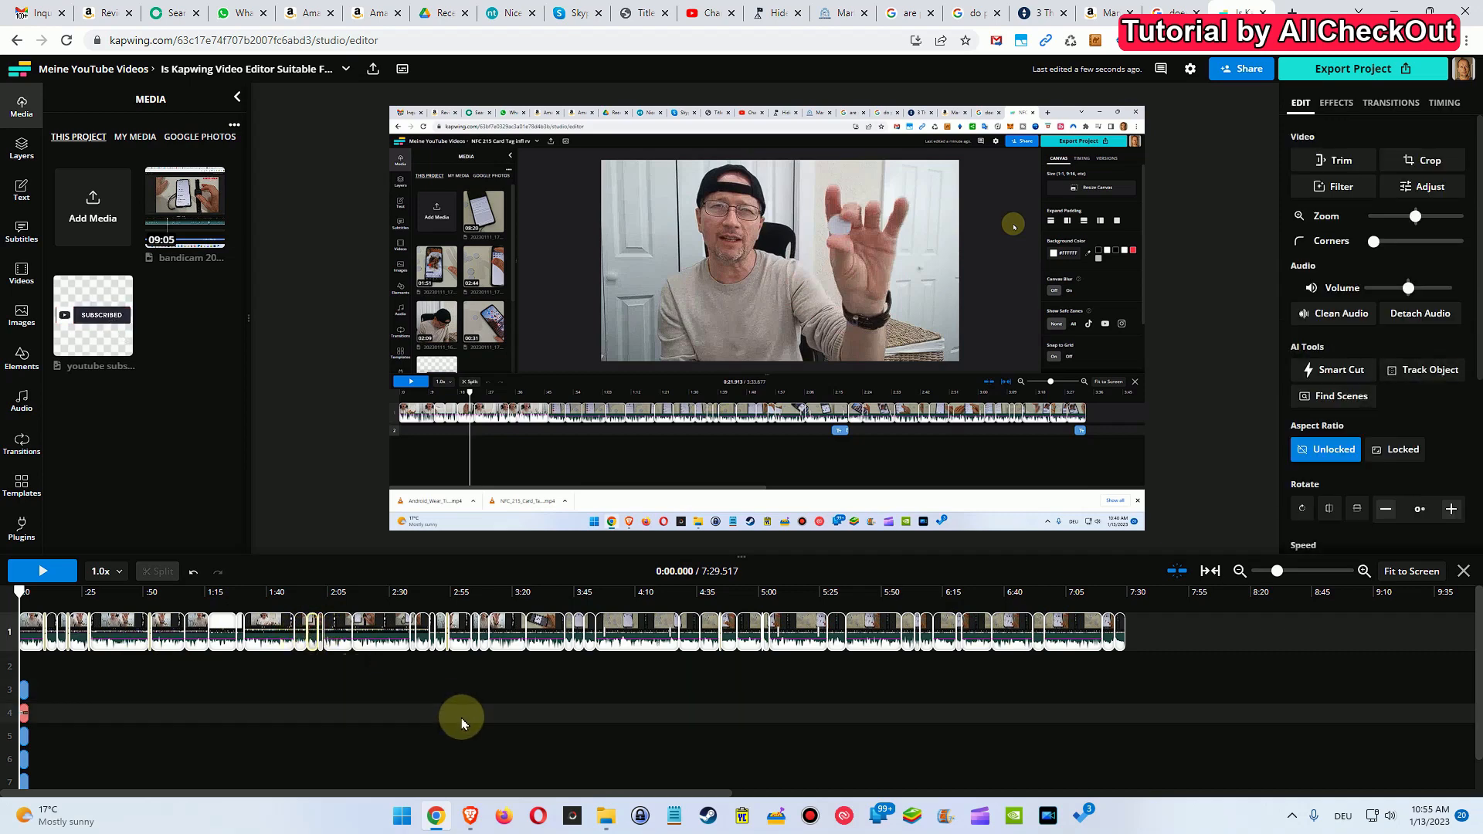
{"action": "left_click", "coordinate": [454, 686]}
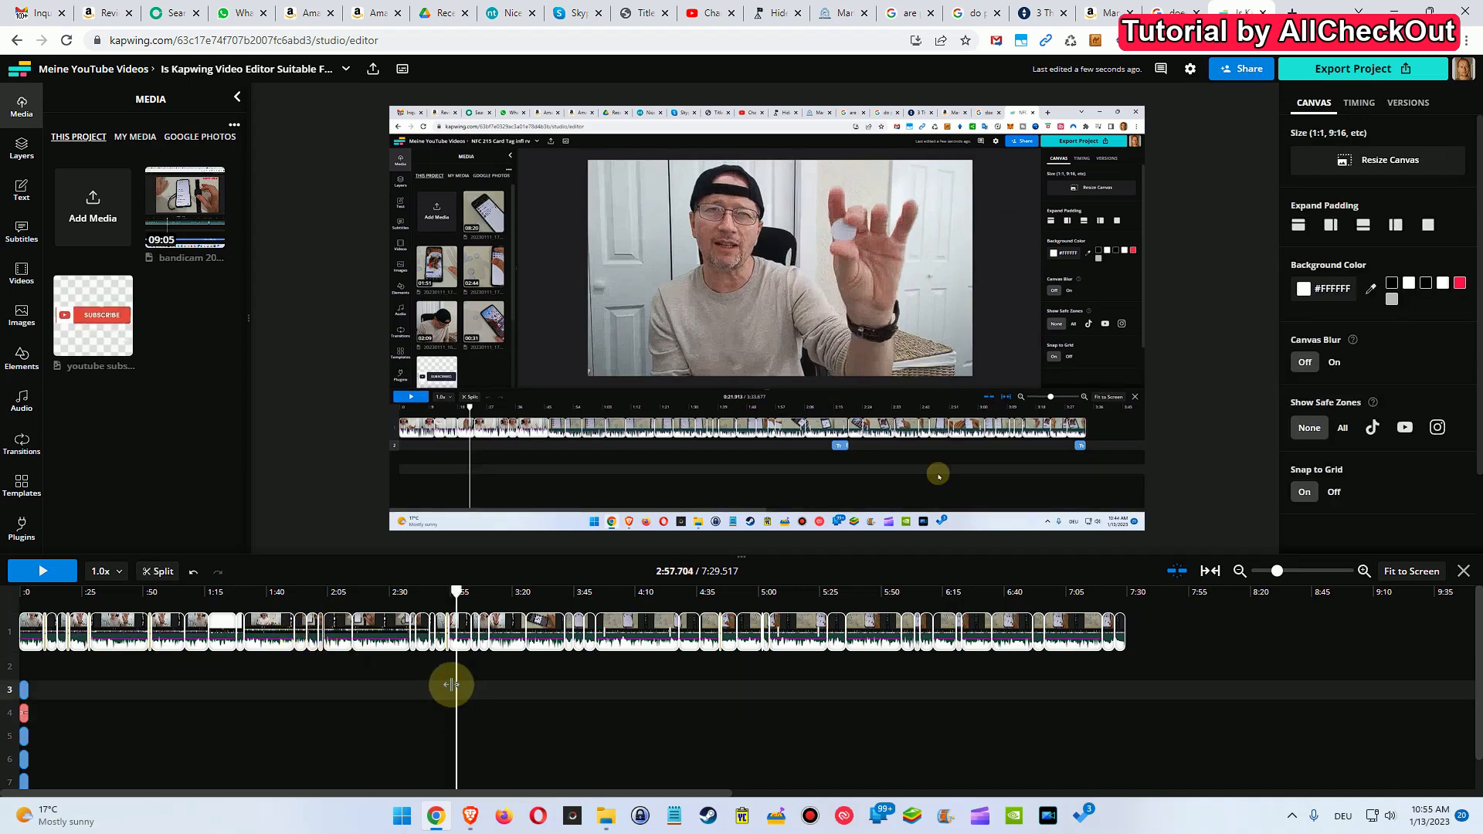